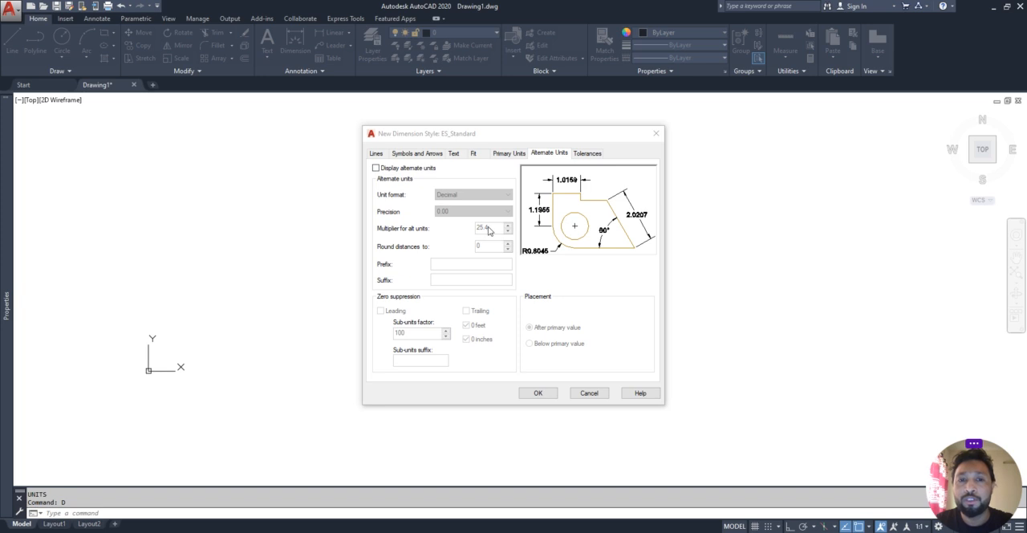
- Enable alternate units for the ES_Standard dimension style, with Architectural format and 0'-0" precision
left_click(378, 168)
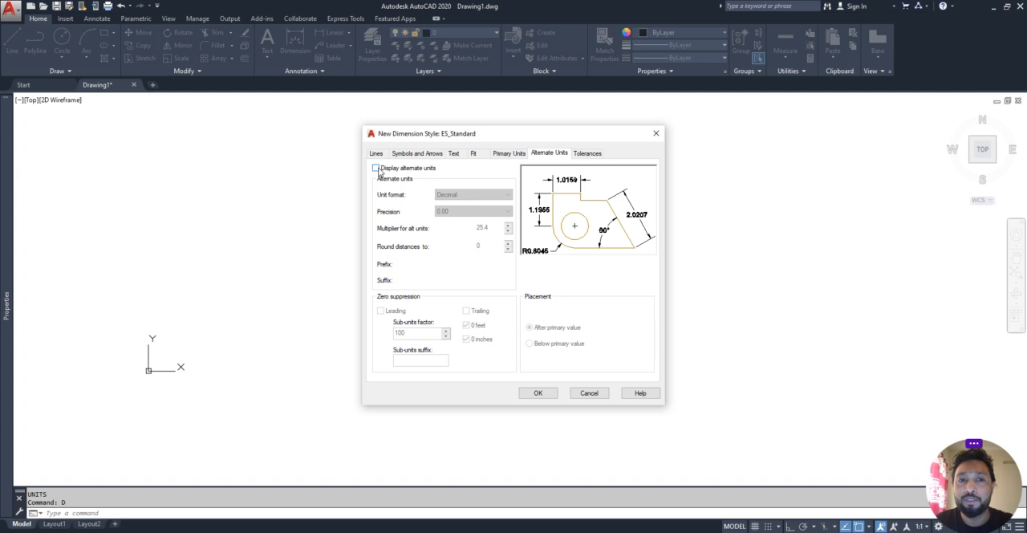
left_click(377, 168)
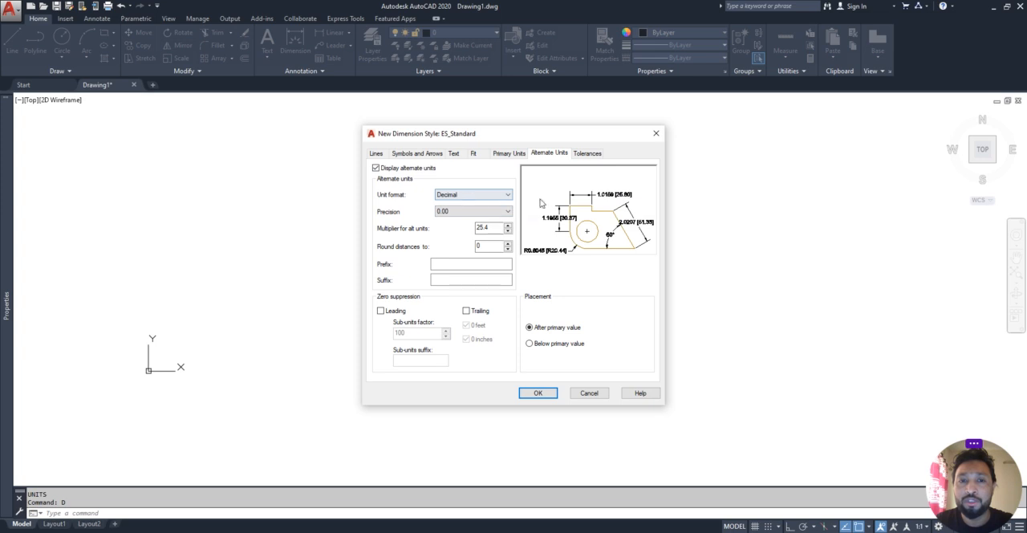
left_click(456, 197)
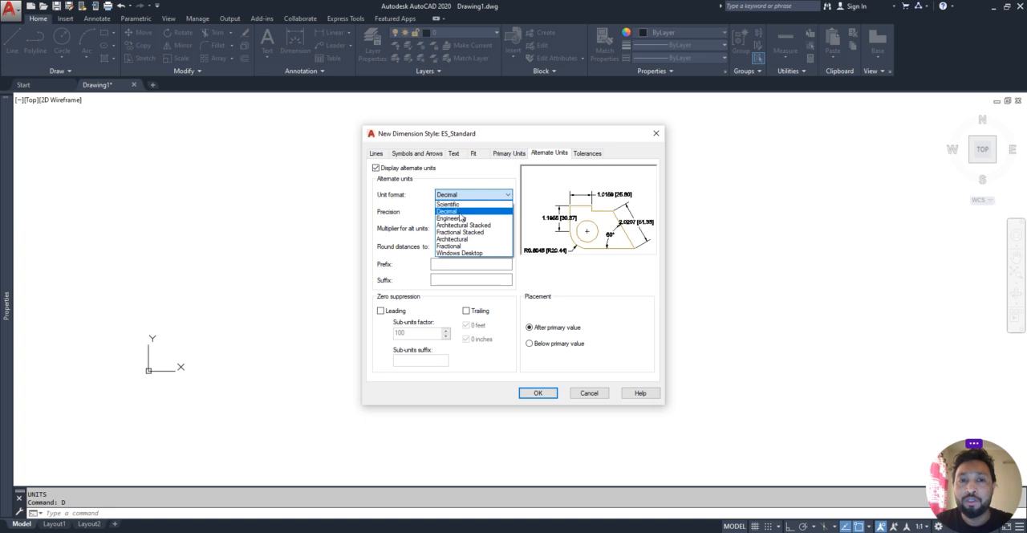
left_click(461, 217)
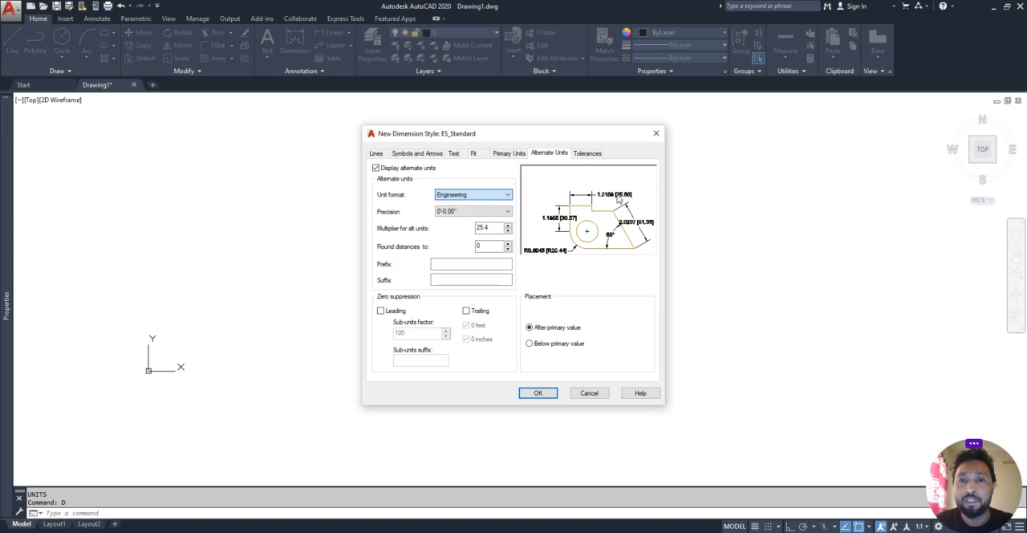
left_click(503, 194)
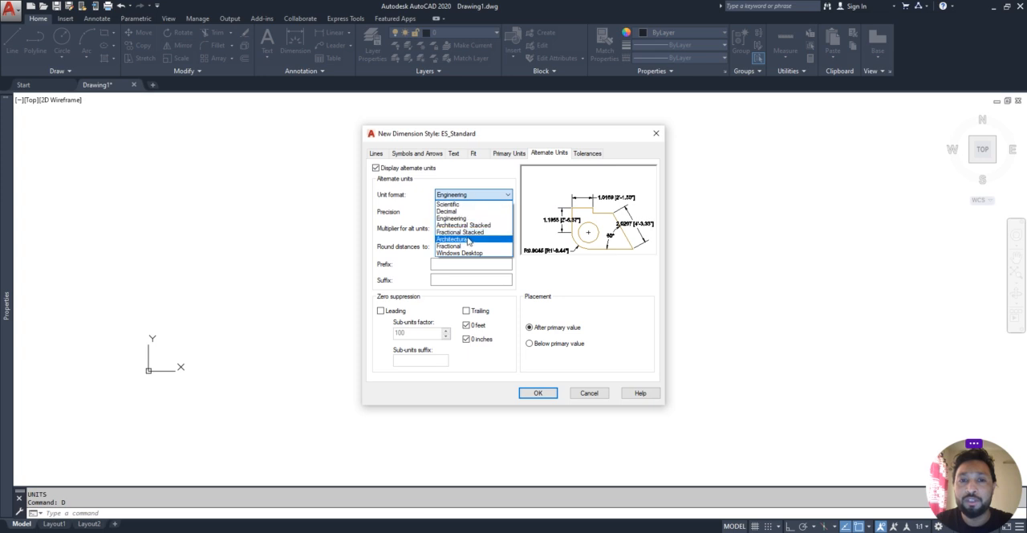
left_click(469, 239)
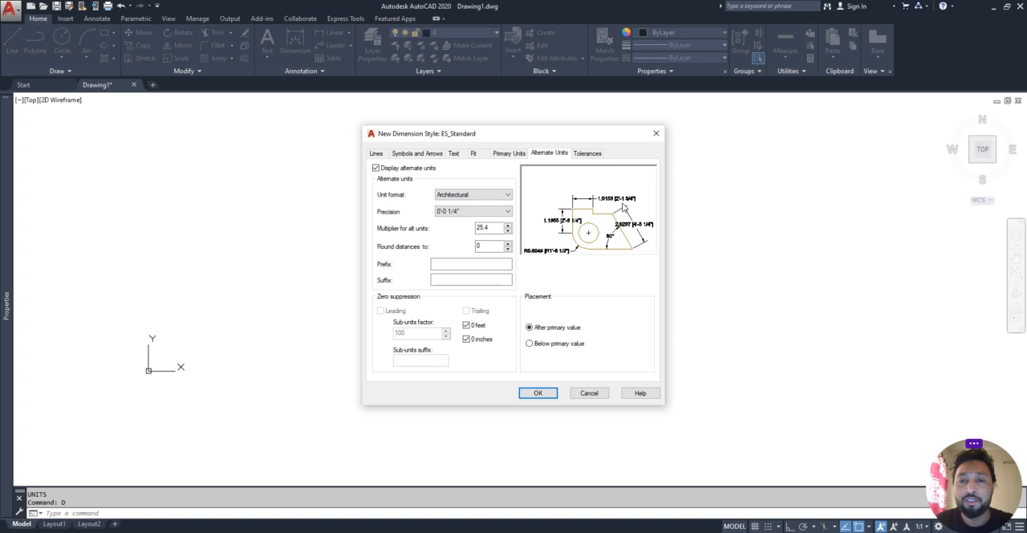
left_click(462, 212)
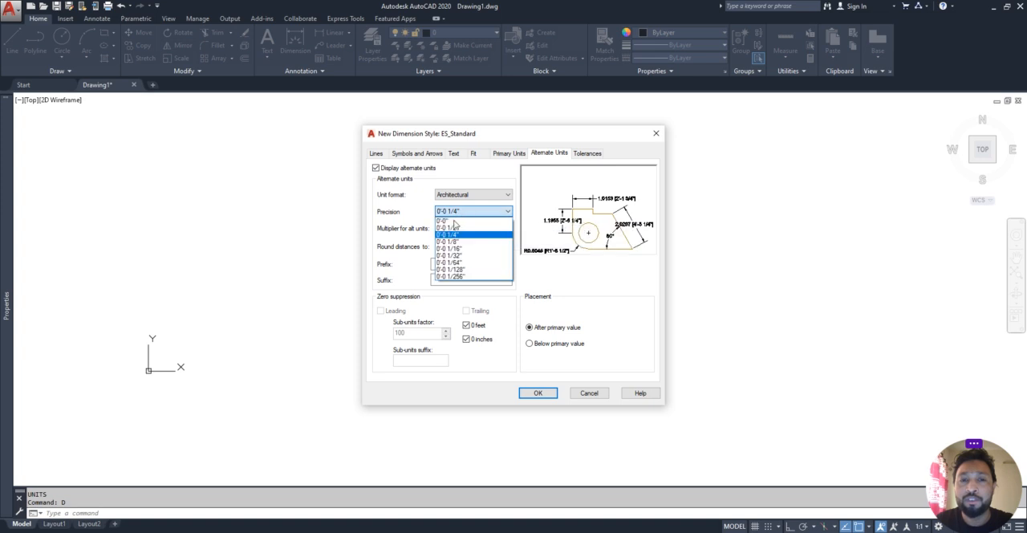
left_click(454, 222)
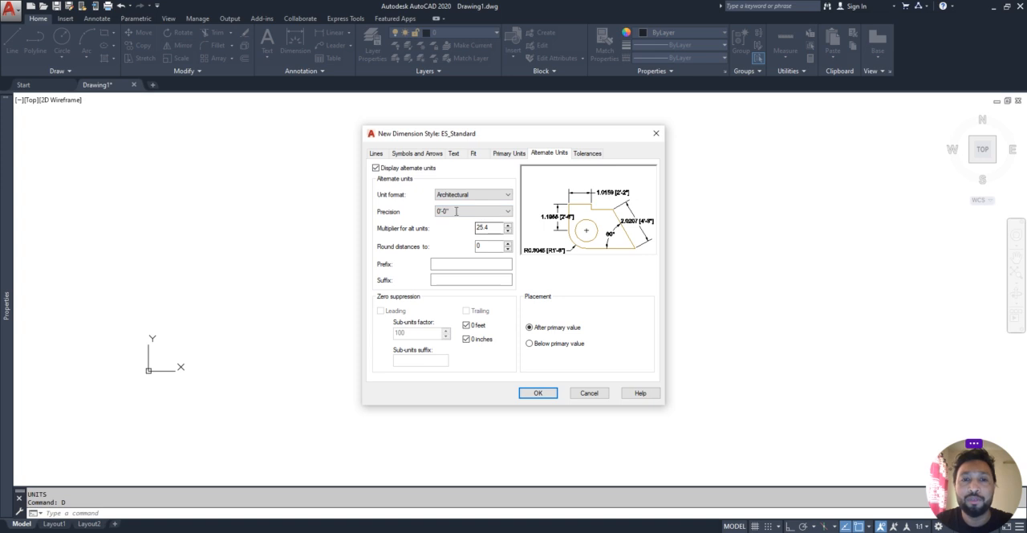
- Set the linear precision of the dimension style's primary units to 0
left_click(510, 154)
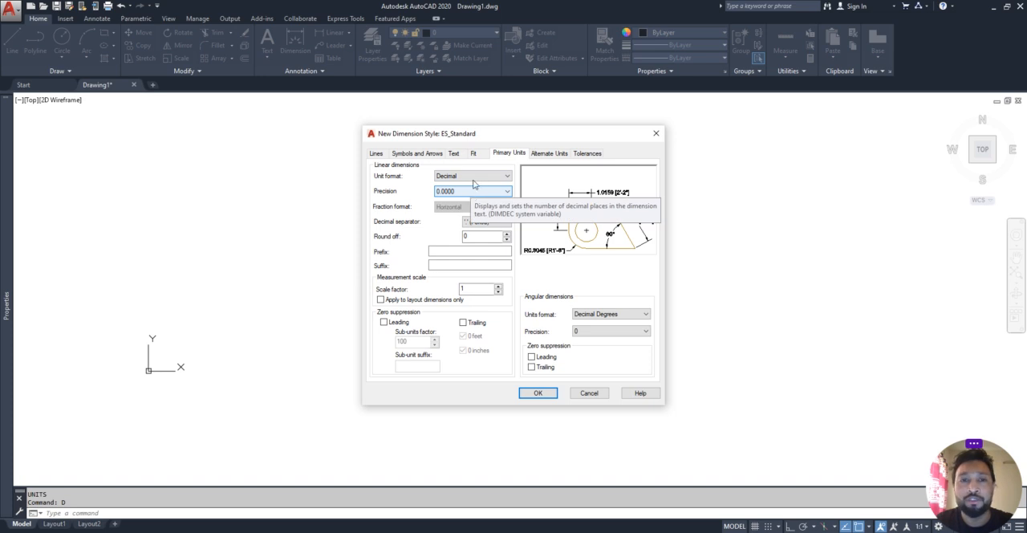
left_click(474, 193)
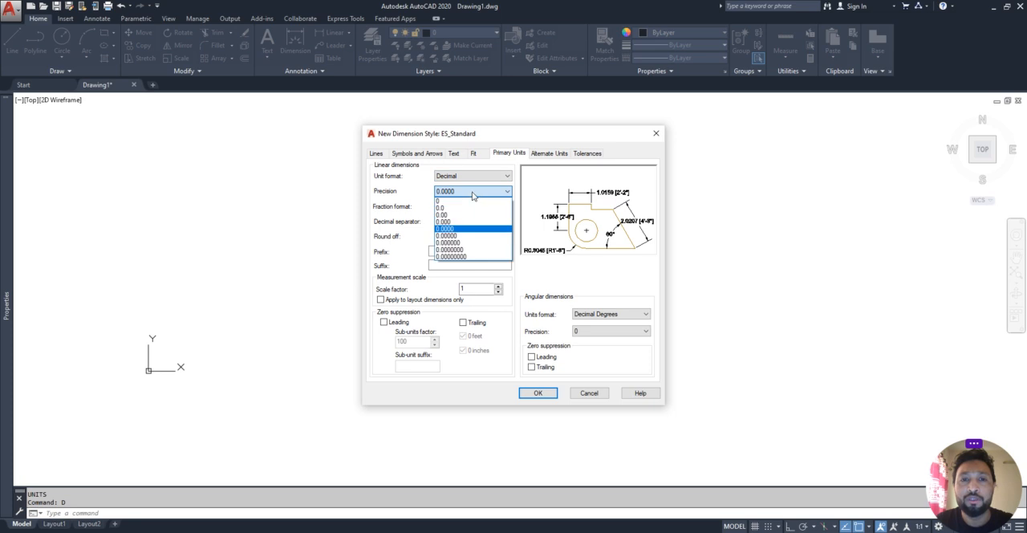
left_click(459, 206)
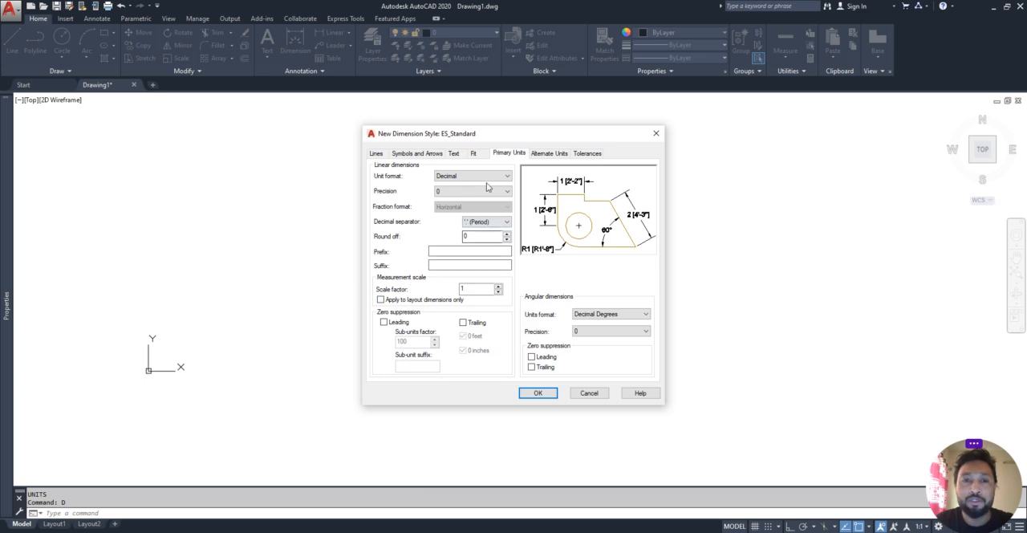
- Try the dimension style's fit options and choose Either text or arrows (best fit)
left_click(474, 153)
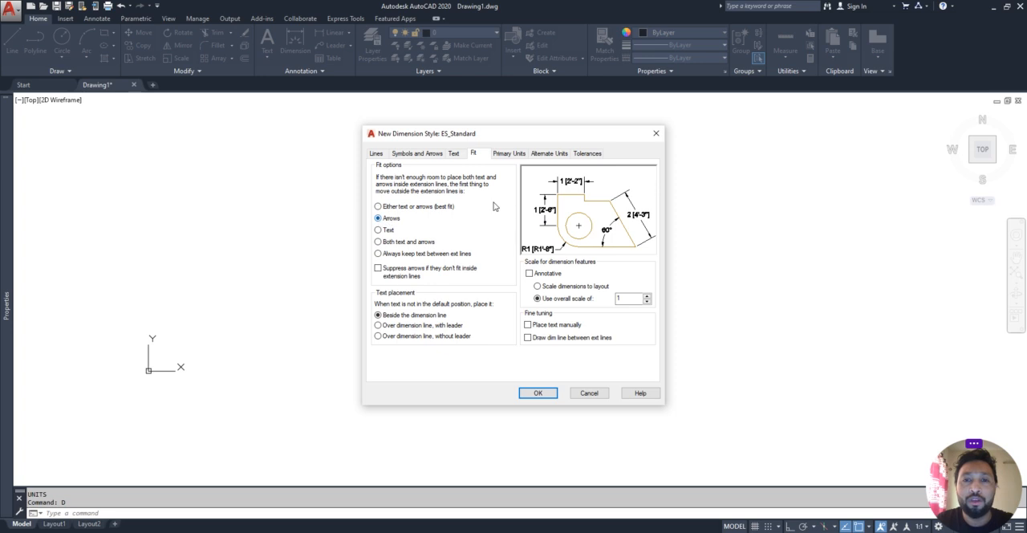
left_click(382, 232)
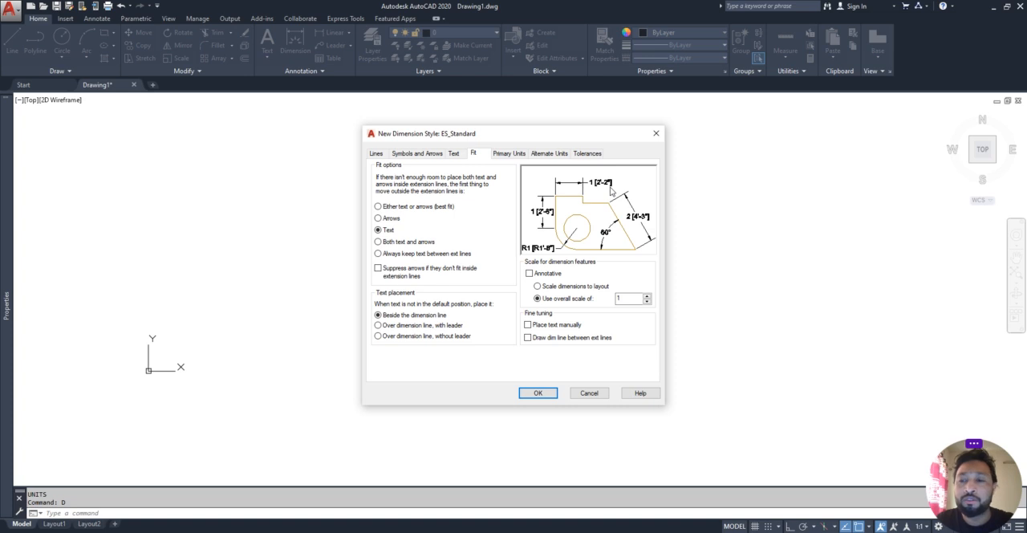
left_click(377, 242)
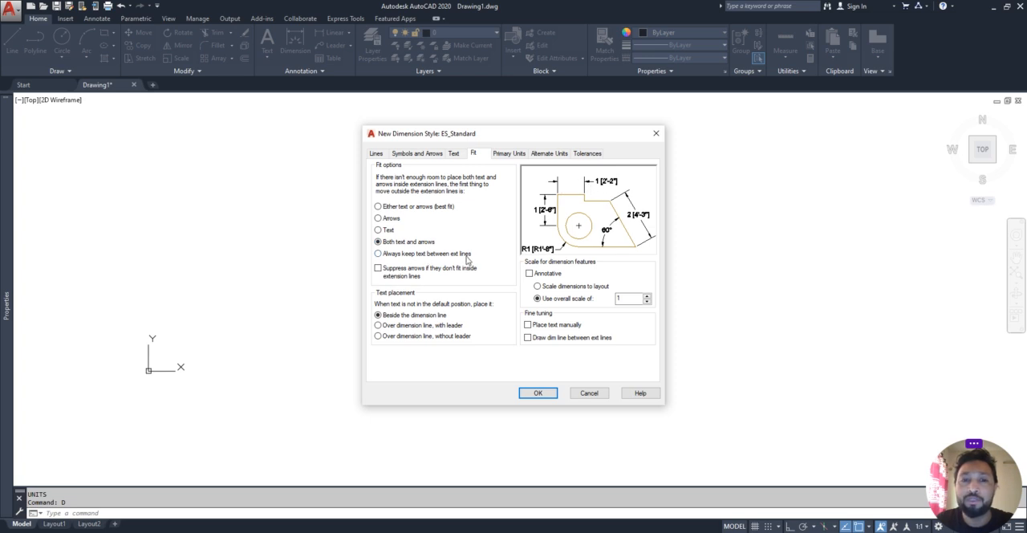
left_click(382, 255)
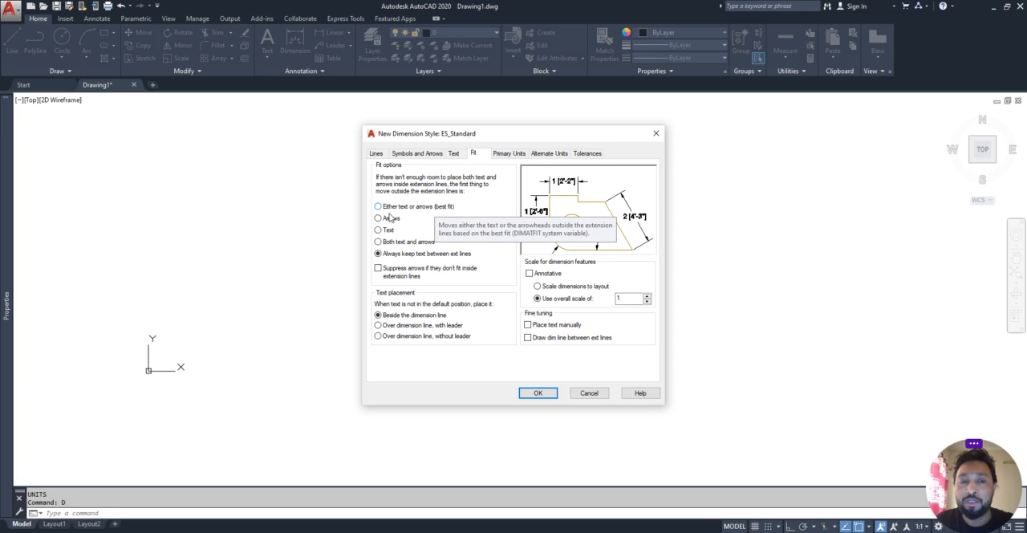
left_click(378, 207)
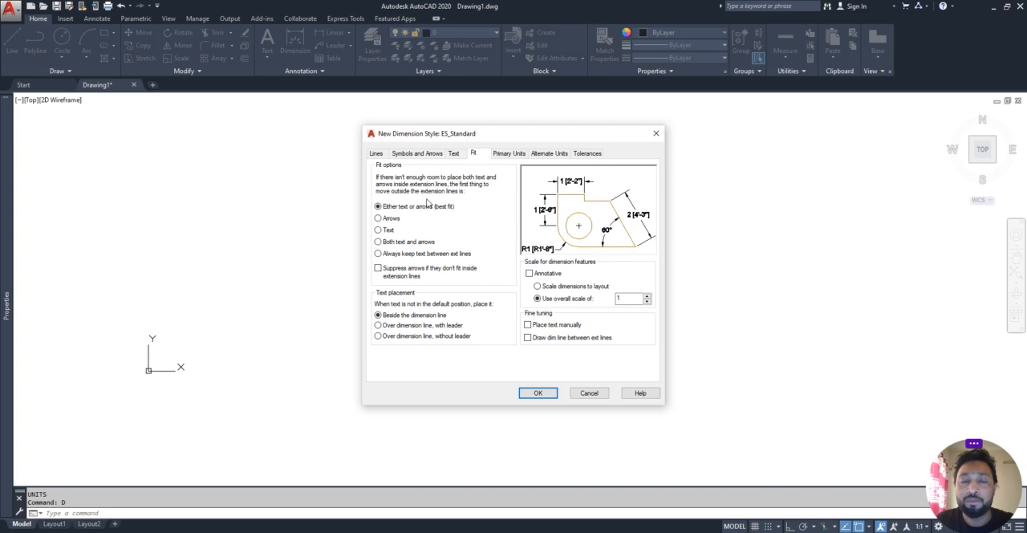
- Create a new text style named ES_TEXT-1 from the dimension style's text settings
left_click(454, 154)
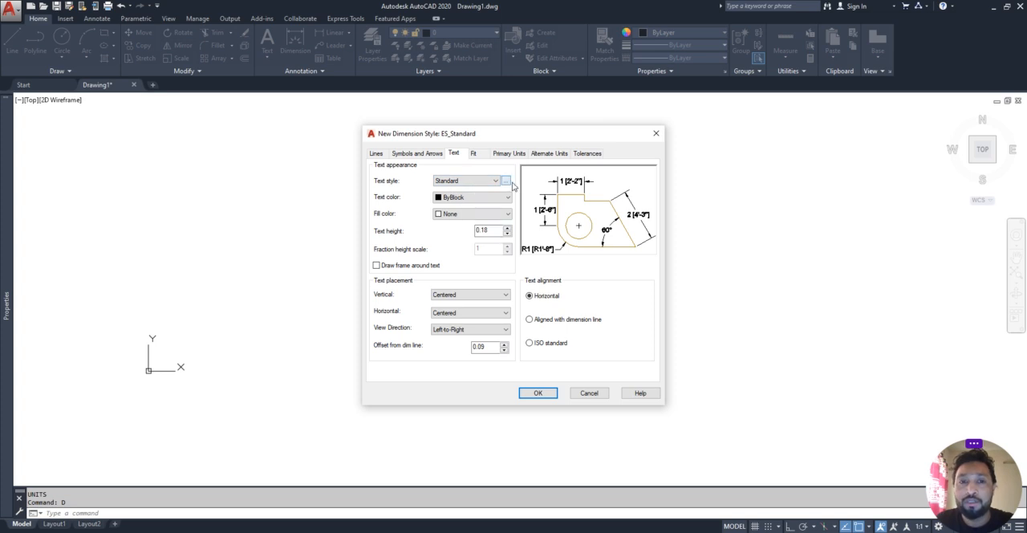
left_click(506, 183)
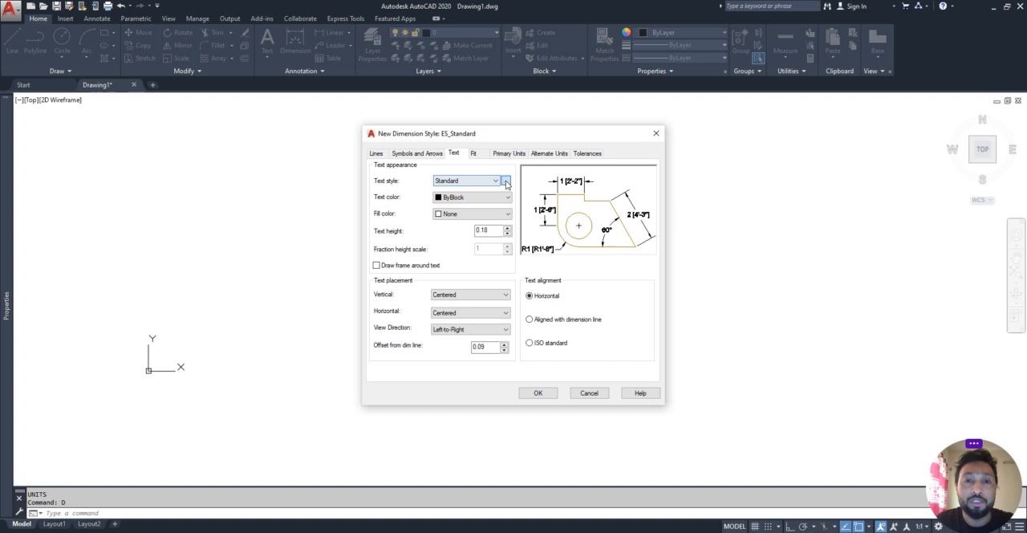
left_click(506, 184)
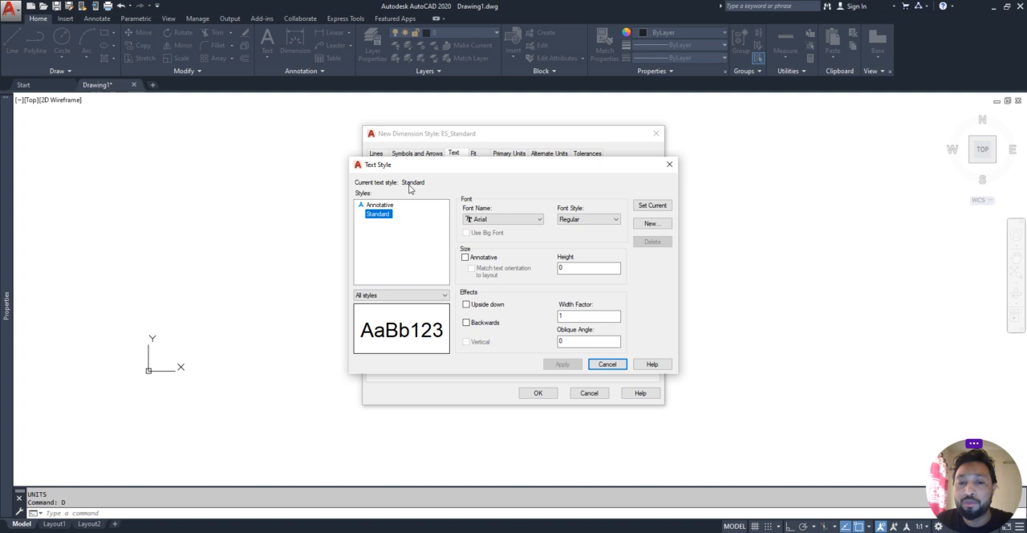
left_click(651, 225)
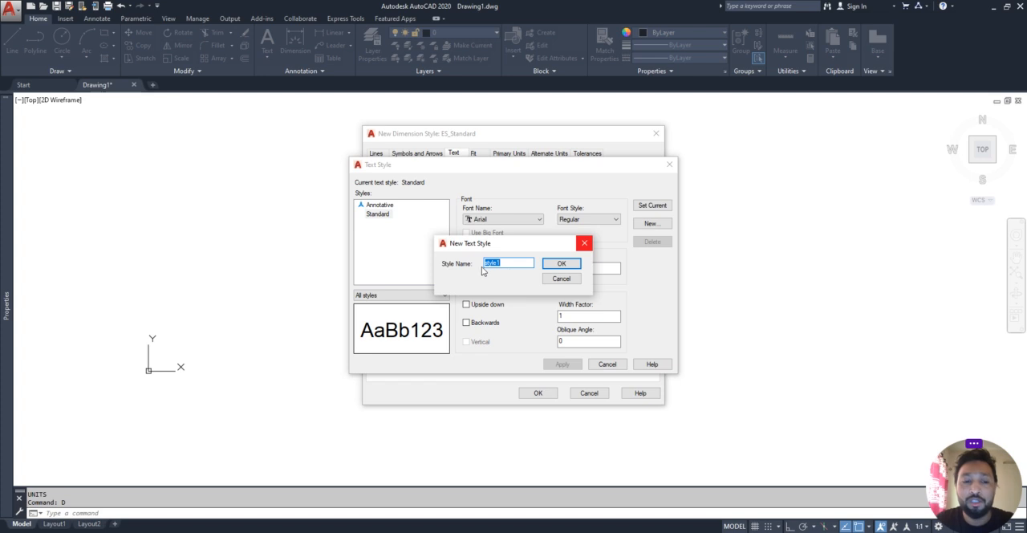
type("ES_TEXT-1")
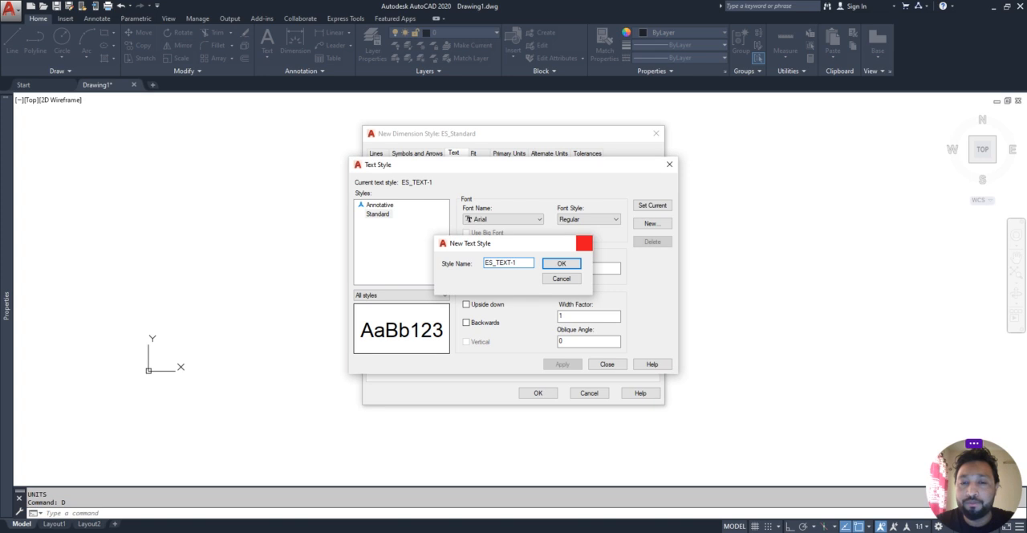
key("Return")
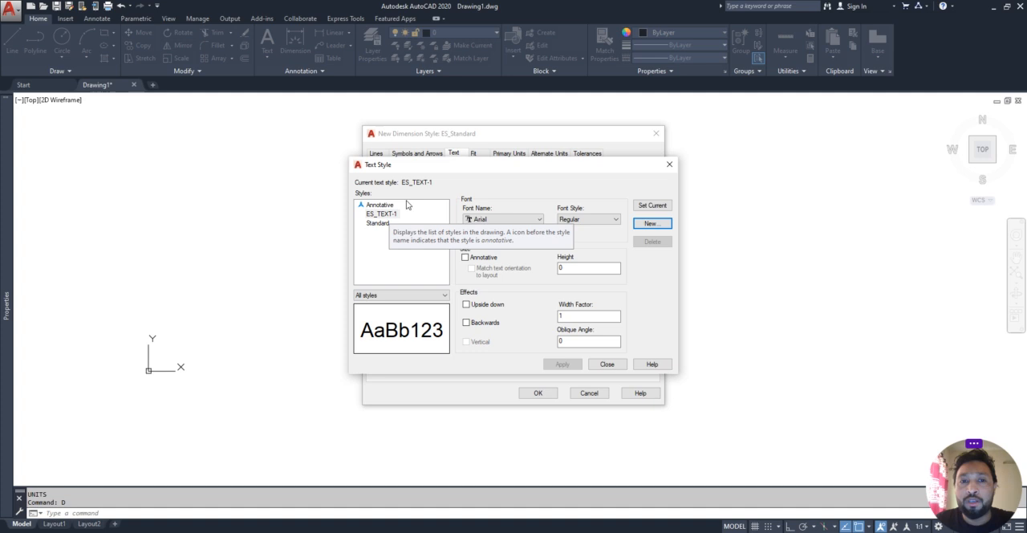
- Set the ES_TEXT-1 text style's font to Arial Narrow Regular and leave it non-annotative
left_click(382, 224)
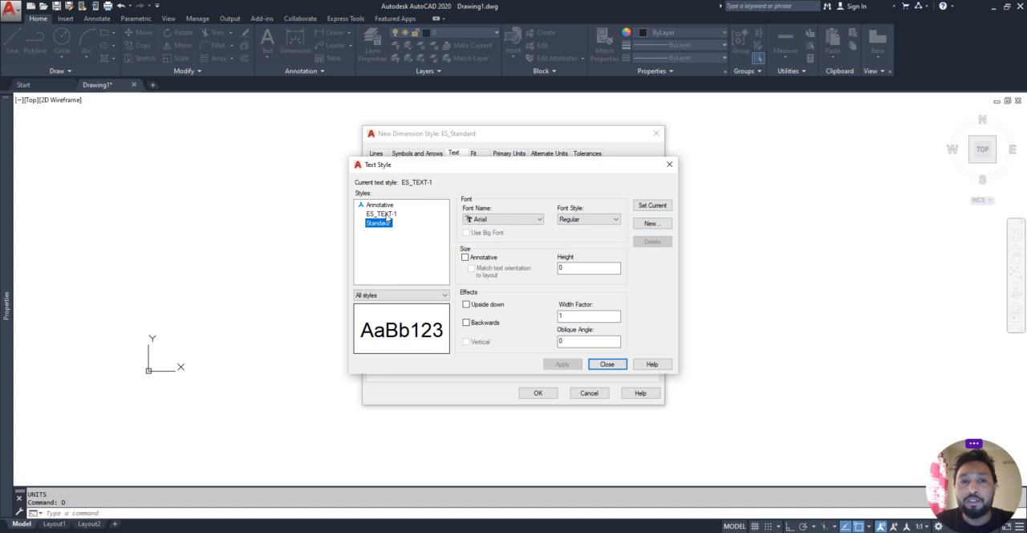
left_click(387, 214)
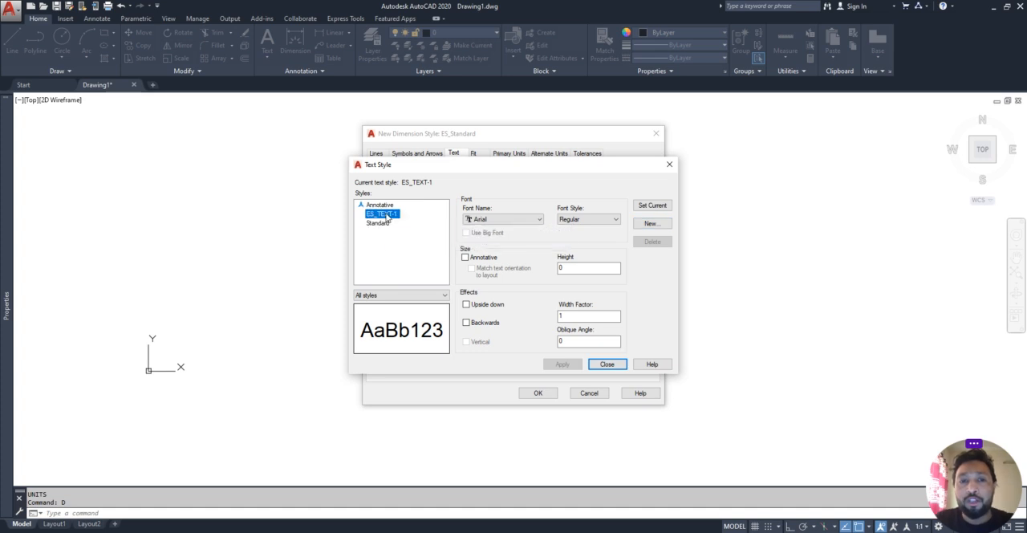
left_click(488, 220)
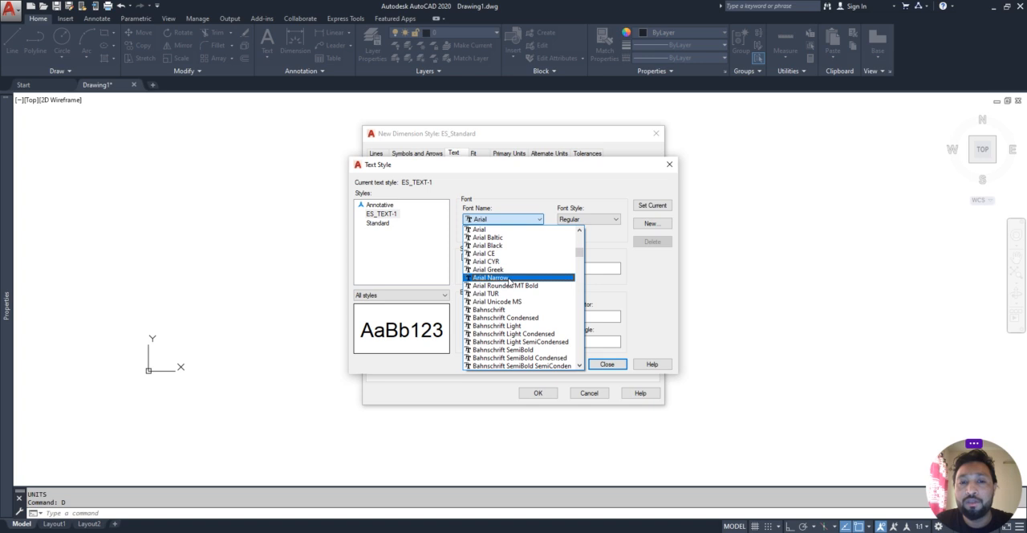
left_click(495, 278)
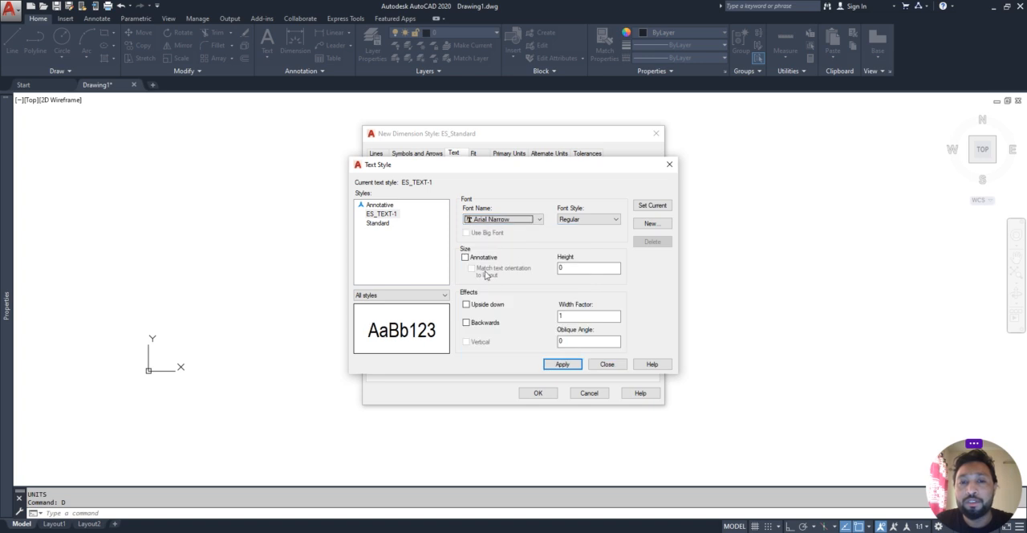
left_click(593, 223)
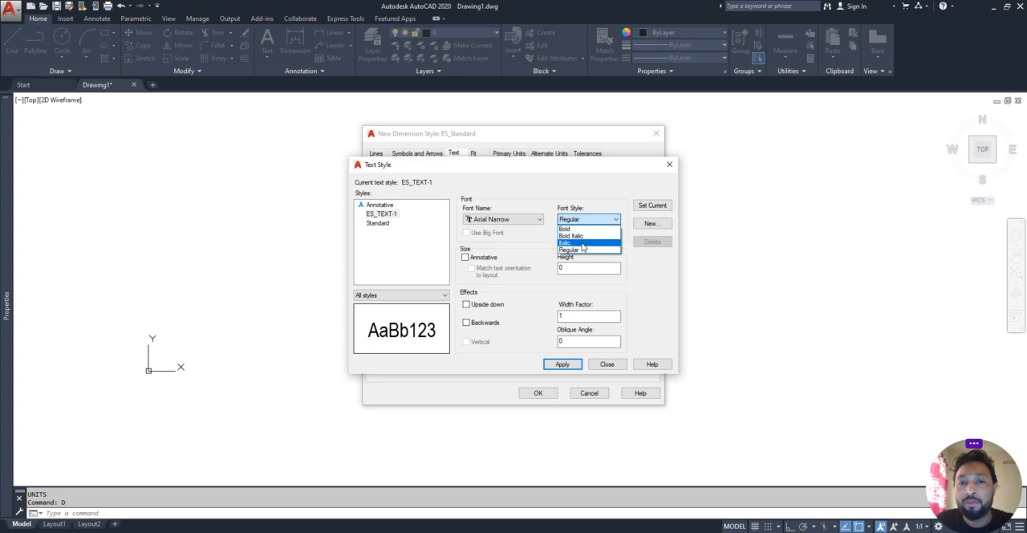
left_click(574, 249)
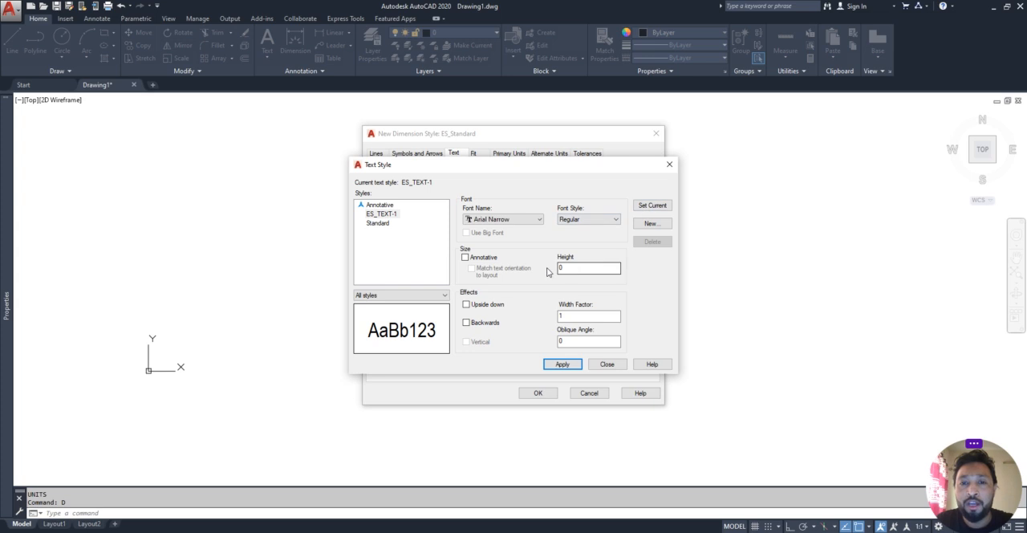
left_click(465, 258)
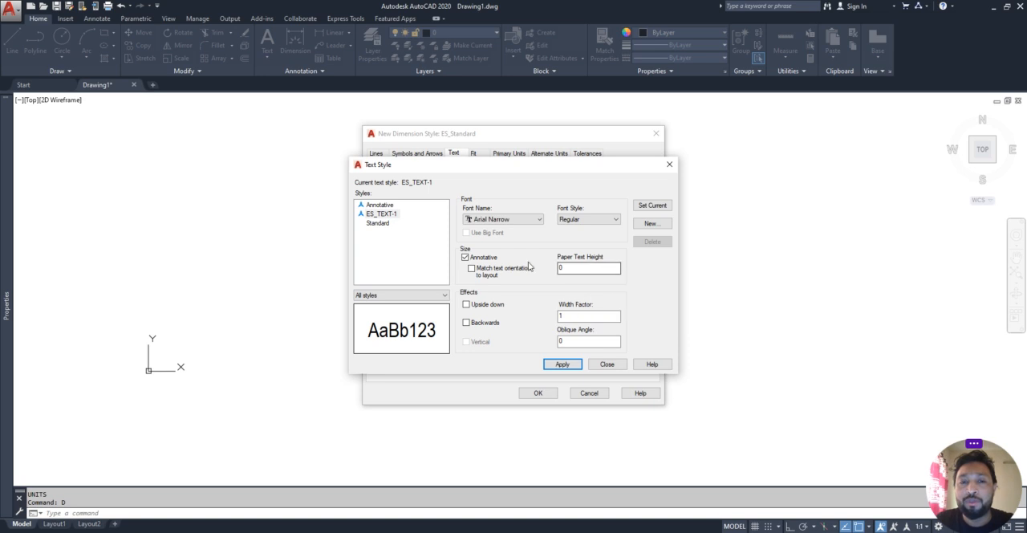
left_click(466, 257)
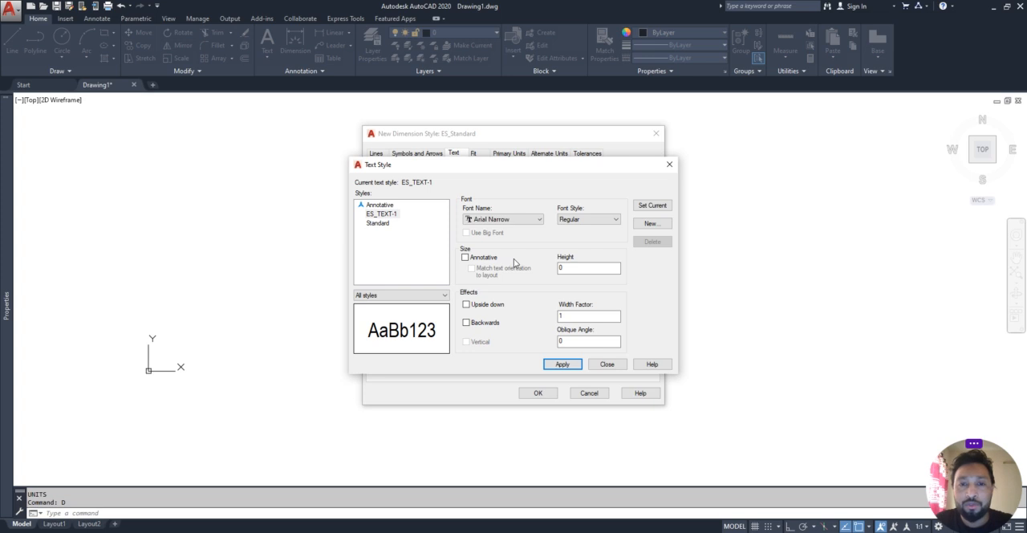
- Make ES_TEXT-1 the current text style, apply its changes and return to the dimension style settings
left_click(657, 207)
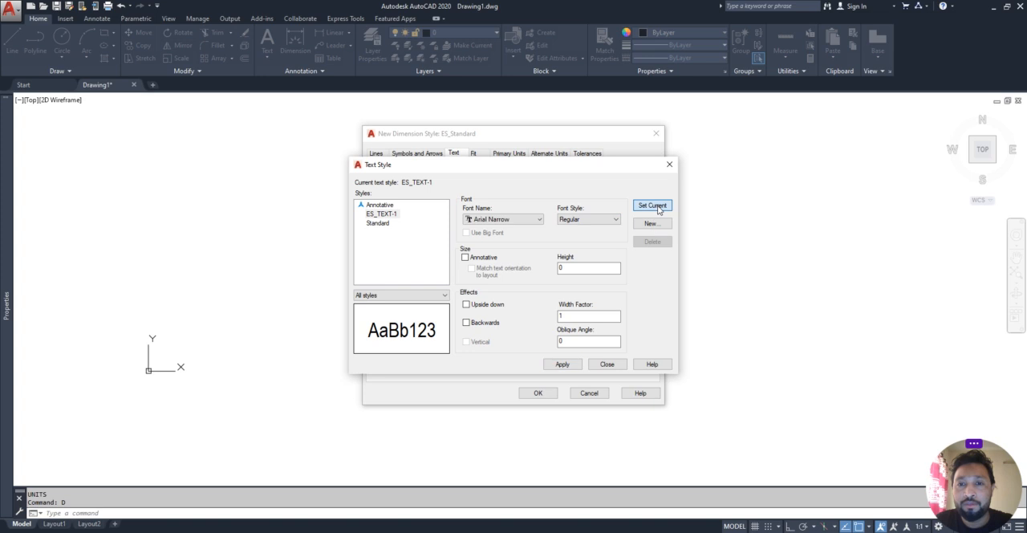
left_click(517, 296)
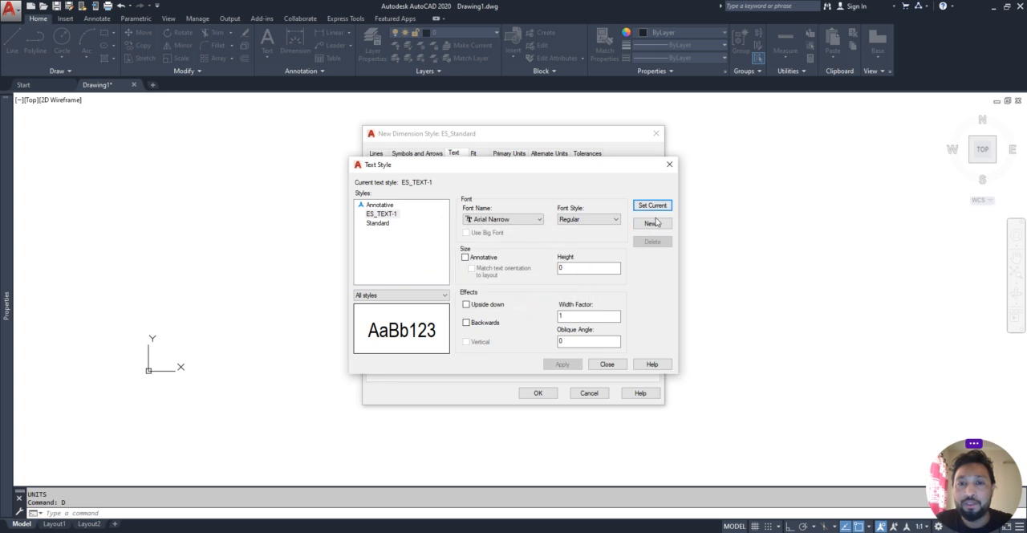
left_click(606, 363)
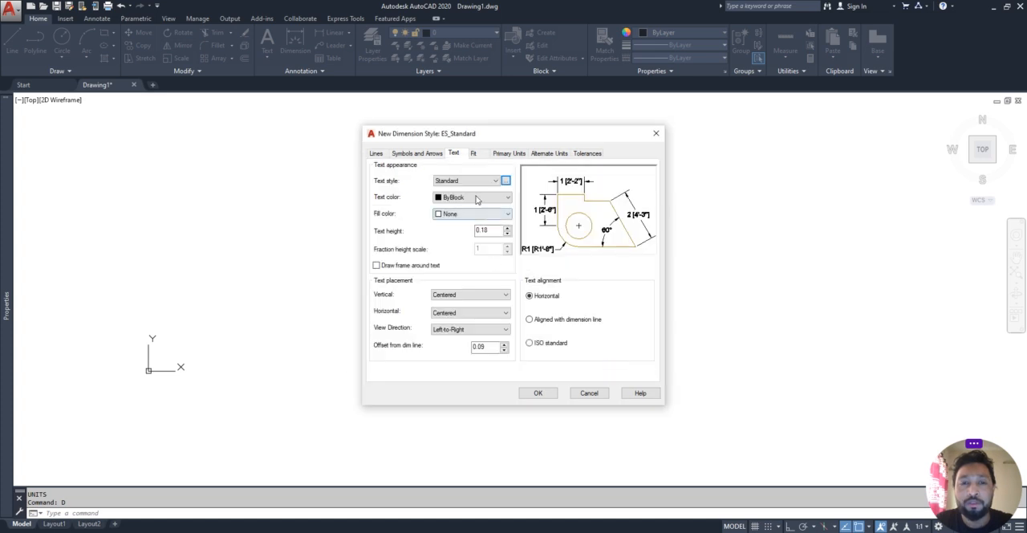